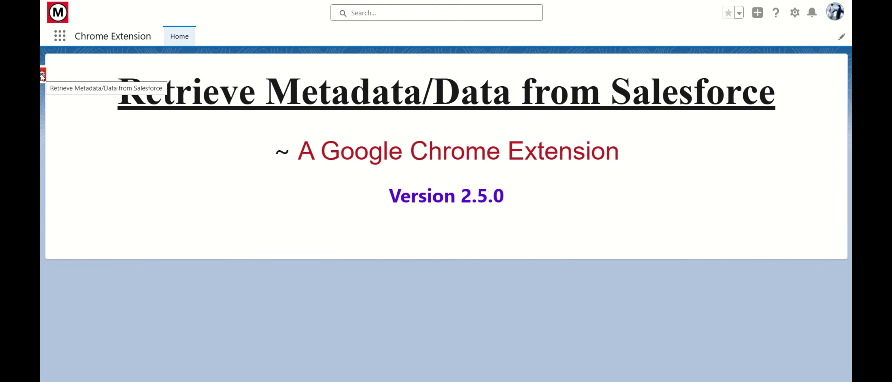
# Step: Open the Retrieve Metadata/Data from Salesforce extension and start its Analyze Debug Logs tool
pyautogui.click(42, 76)
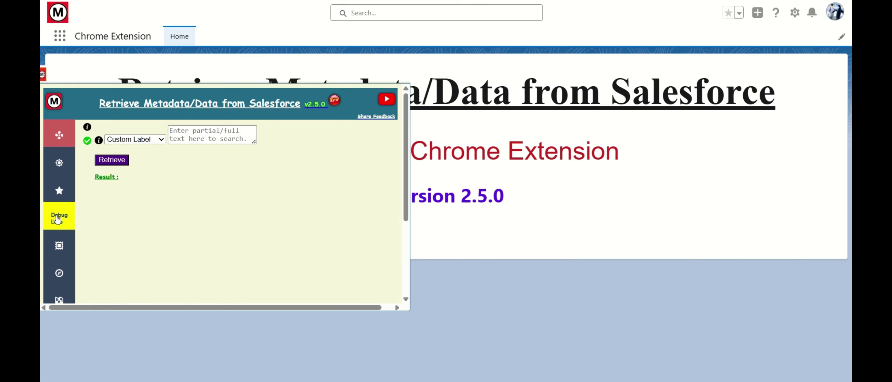
pyautogui.click(57, 220)
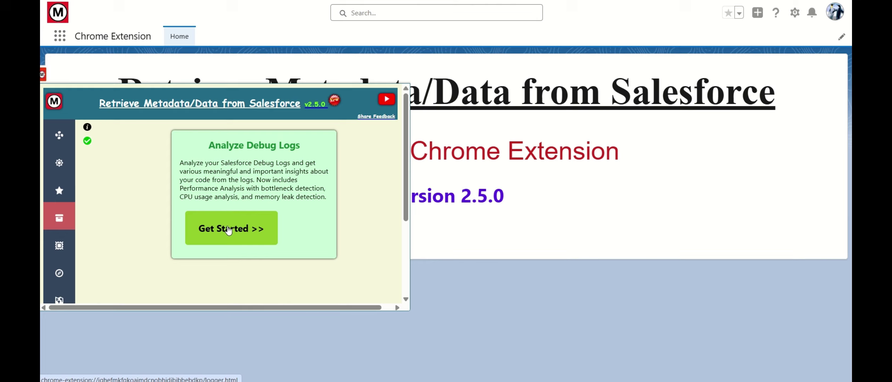
pyautogui.click(231, 230)
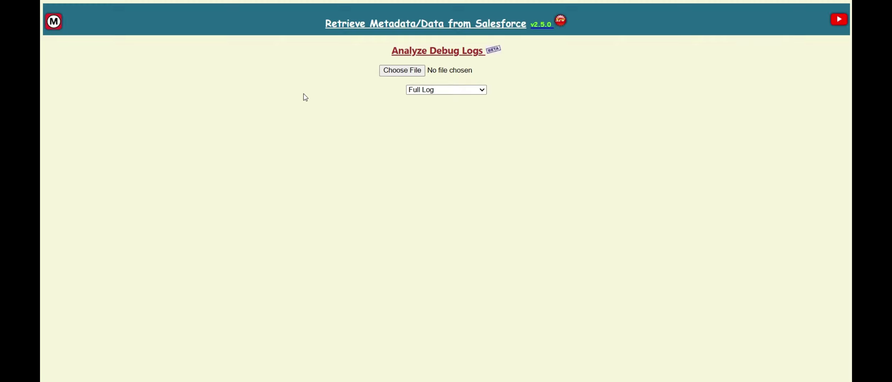
# Step: Load the log file apex-07LIU000015A91L3AS34 into the debug log analyzer
pyautogui.click(413, 72)
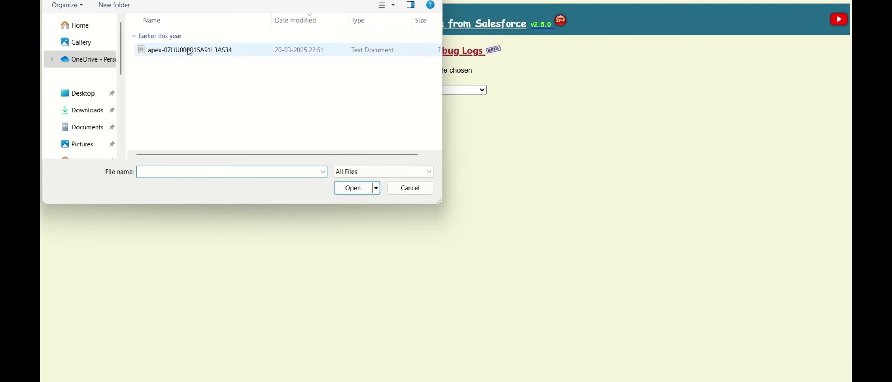
pyautogui.click(188, 51)
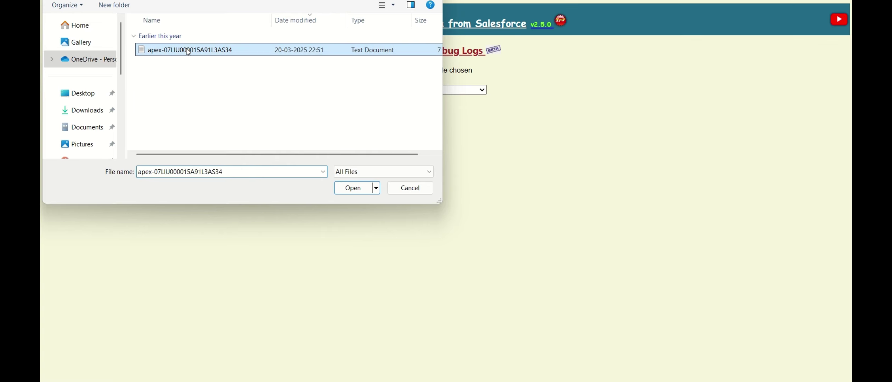
pyautogui.click(351, 189)
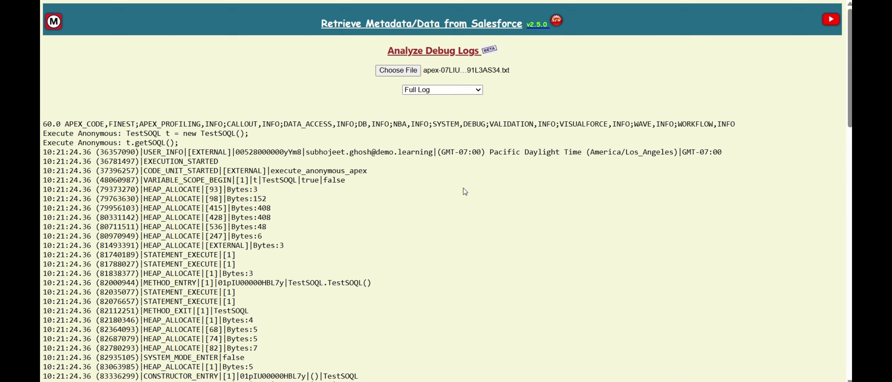
# Step: Show the Performance Analysis of the log and read how the performance score is calculated
pyautogui.click(461, 91)
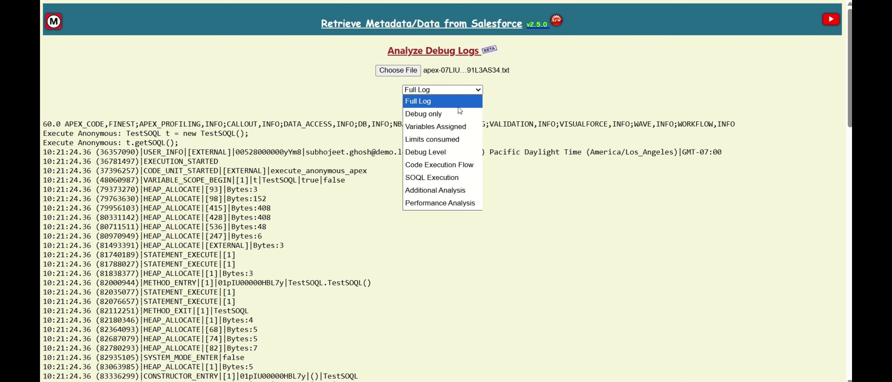
pyautogui.click(452, 208)
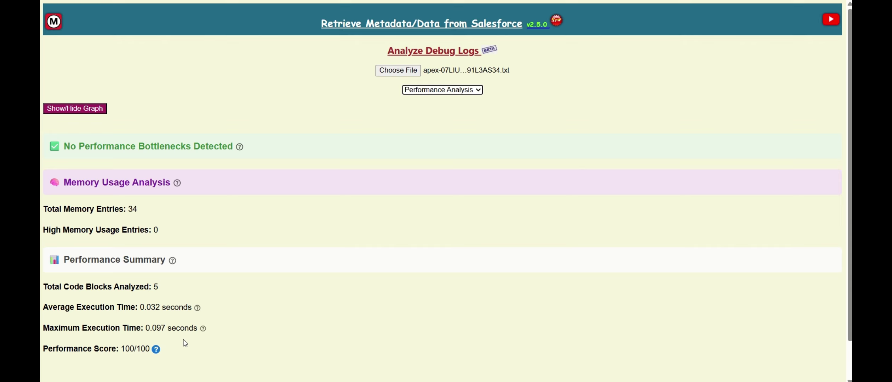
pyautogui.moveTo(159, 351)
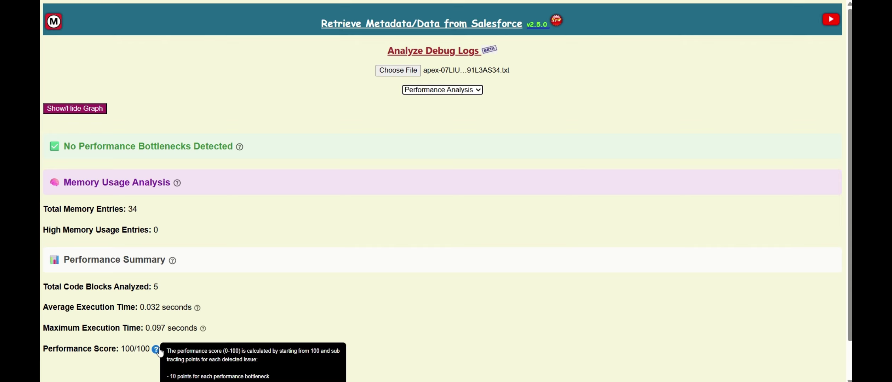
pyautogui.scroll(-1, 160, 352)
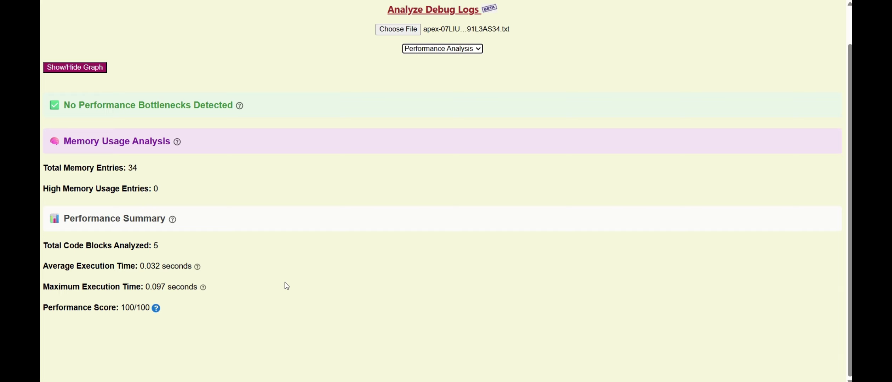
# Step: Switch the log analysis to the Code Execution Flow view
pyautogui.click(473, 52)
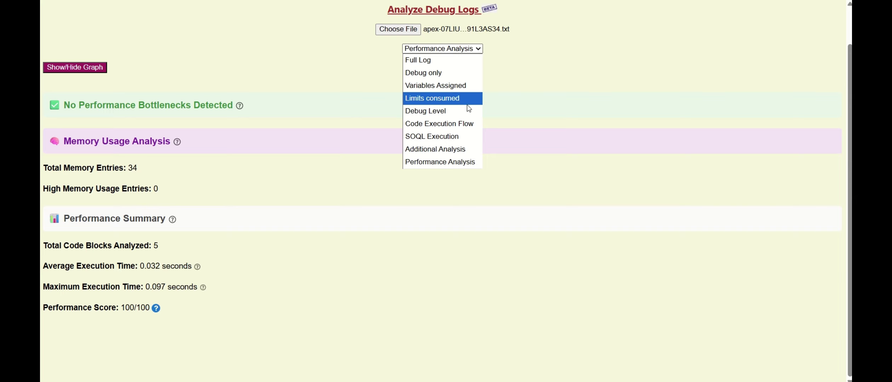
pyautogui.click(442, 125)
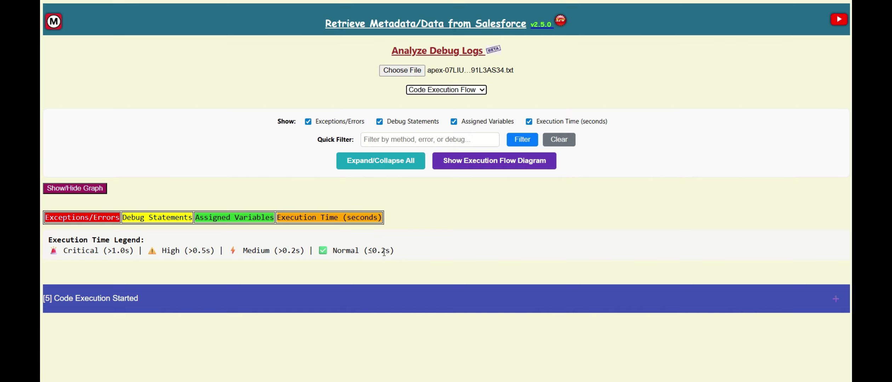
pyautogui.click(298, 254)
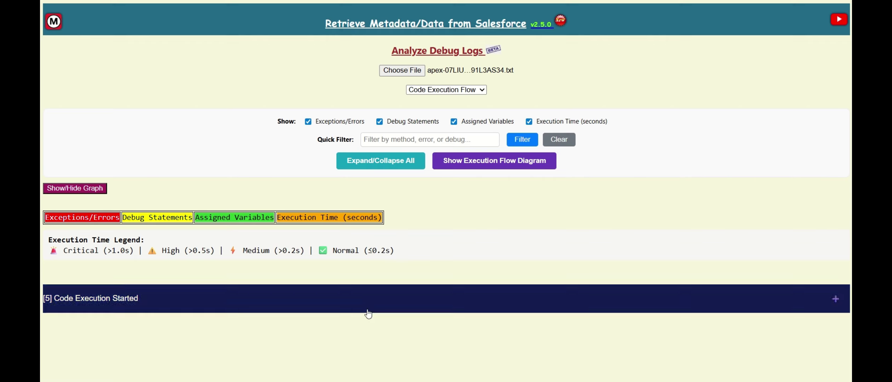
# Step: Expand all blocks of the execution flow, look through them to the end, and collapse them all again
pyautogui.click(382, 163)
pyautogui.scroll(-10, 319, 331)
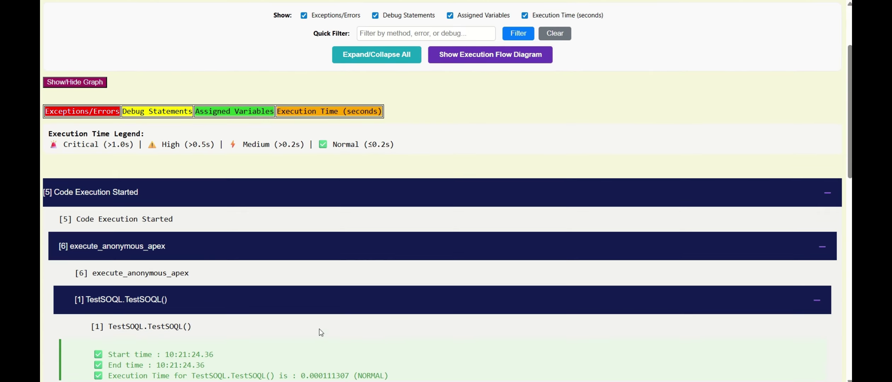
pyautogui.scroll(-1, 320, 328)
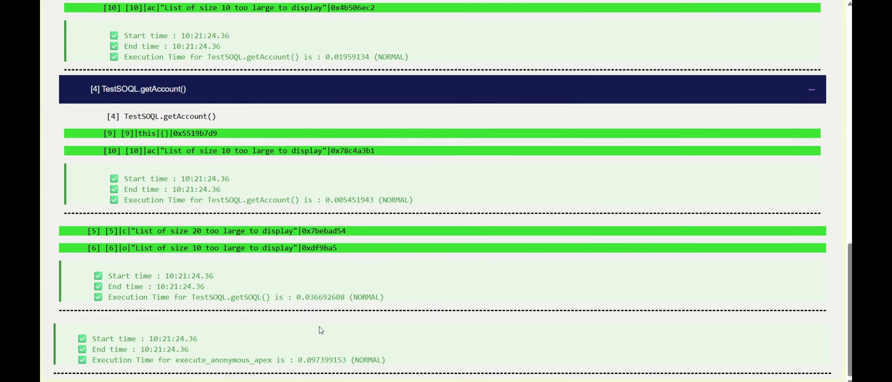
pyautogui.scroll(15, 320, 330)
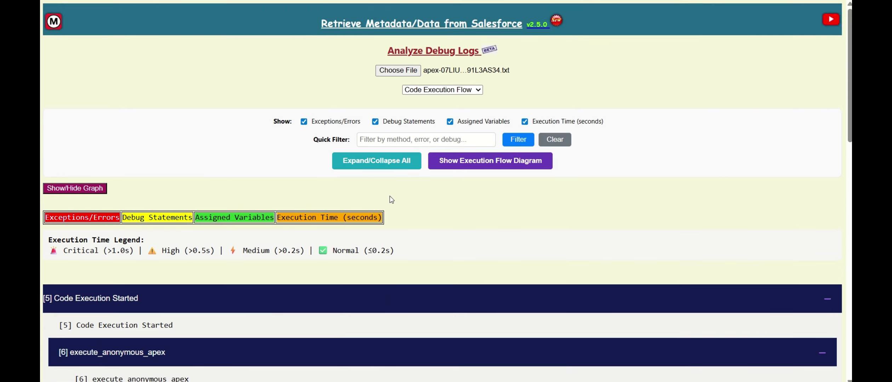
pyautogui.click(370, 161)
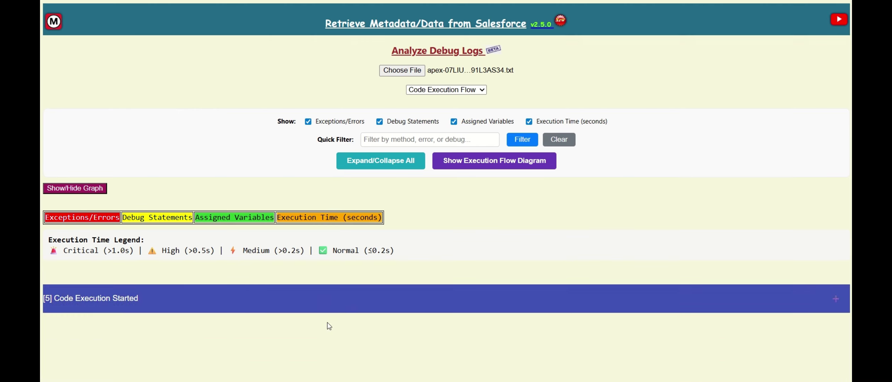
# Step: Expand the Code Execution Started and execute_anonymous_apex blocks individually to inspect their contents, and collapse both
pyautogui.click(808, 307)
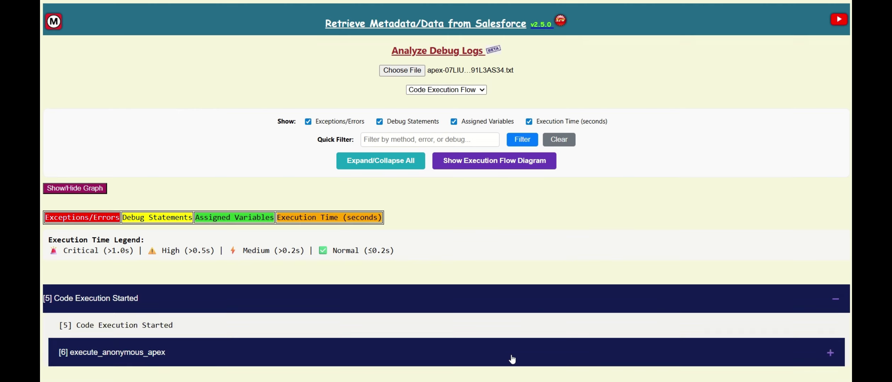
pyautogui.click(516, 359)
pyautogui.scroll(-5, 516, 354)
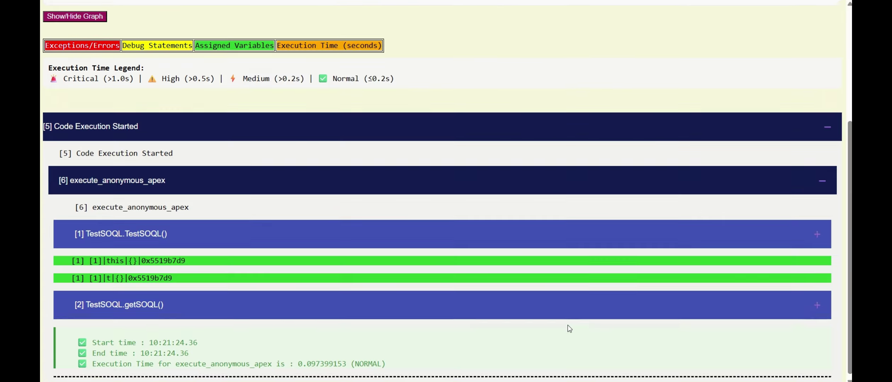
pyautogui.click(595, 181)
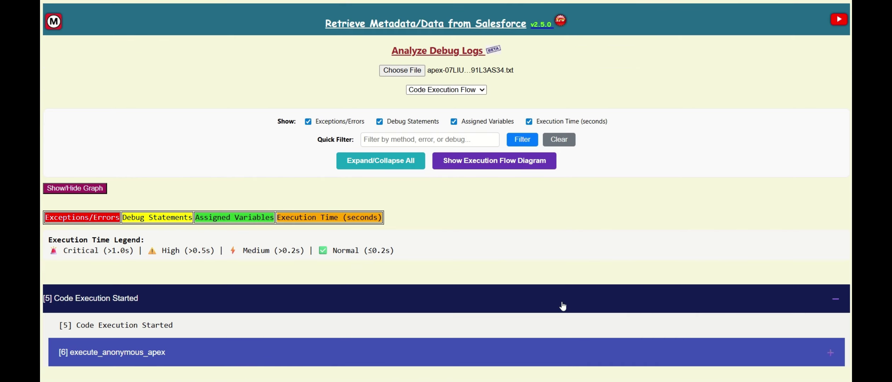
pyautogui.click(563, 303)
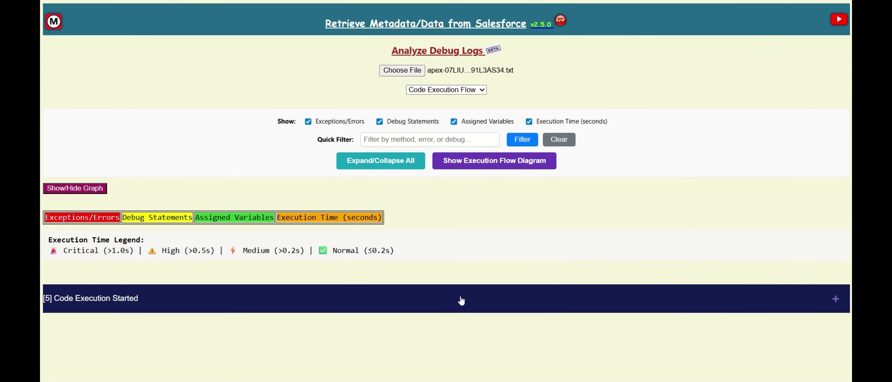
# Step: Expand all execution flow blocks and review the nested TestSOQL method calls with their variables and execution times
pyautogui.click(391, 165)
pyautogui.scroll(-3, 542, 305)
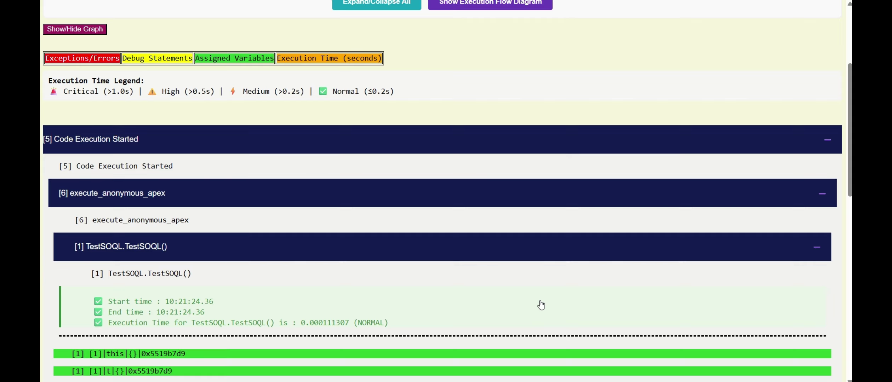
pyautogui.scroll(2, 541, 305)
pyautogui.scroll(-12, 541, 305)
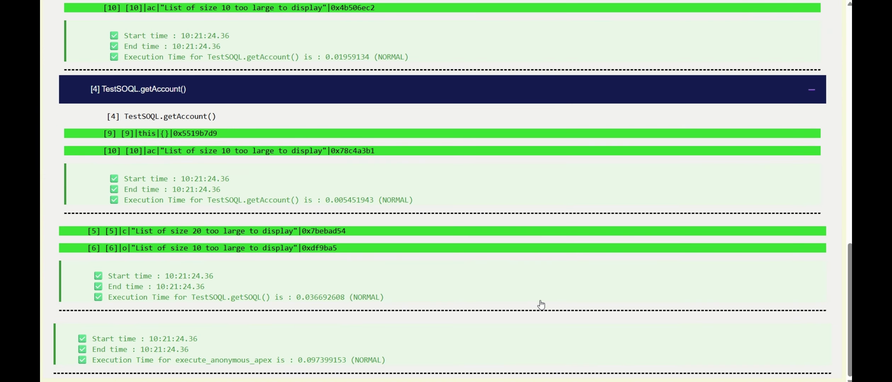
pyautogui.scroll(10, 542, 304)
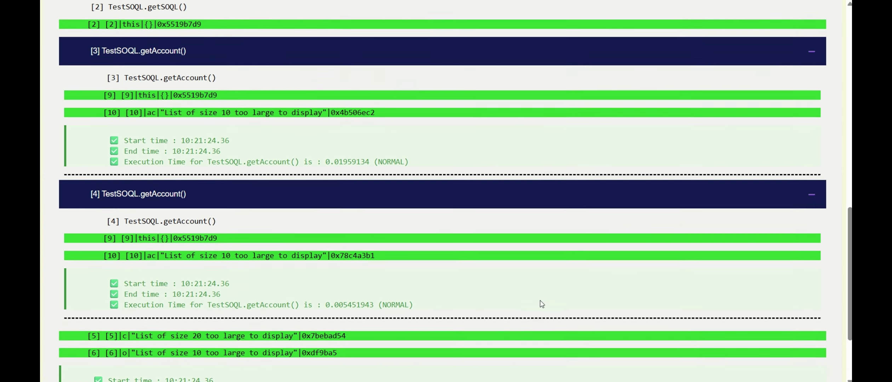
pyautogui.scroll(4, 541, 305)
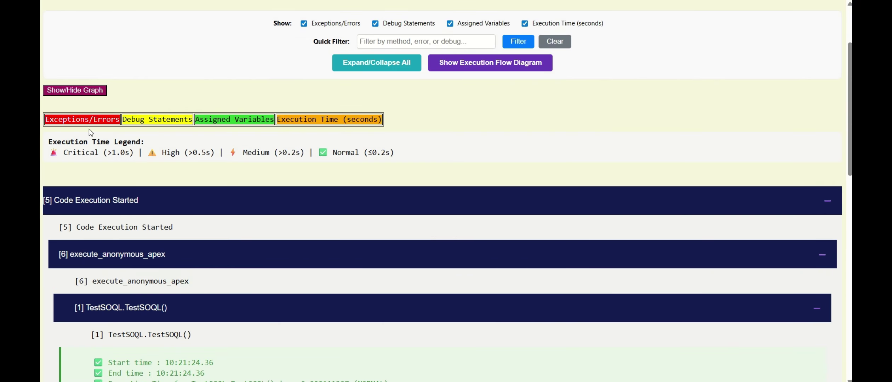
# Step: Review the colour legend for debug statements, assigned variables and execution time above the execution flow
pyautogui.moveTo(123, 120); pyautogui.dragTo(373, 120)
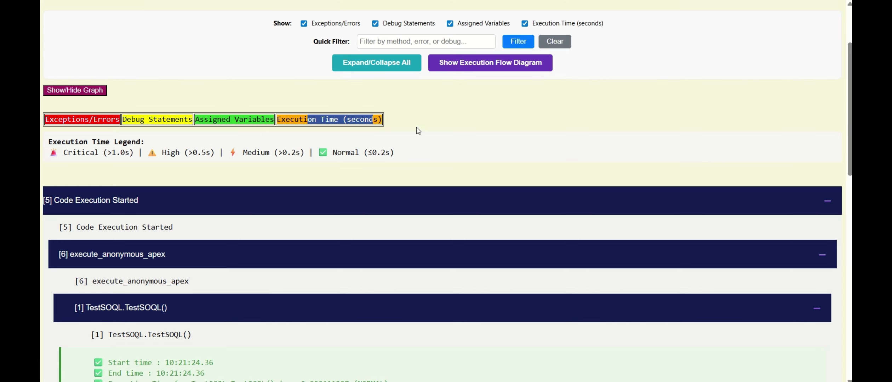
pyautogui.scroll(2, 436, 143)
pyautogui.scroll(1, 437, 143)
pyautogui.click(679, 226)
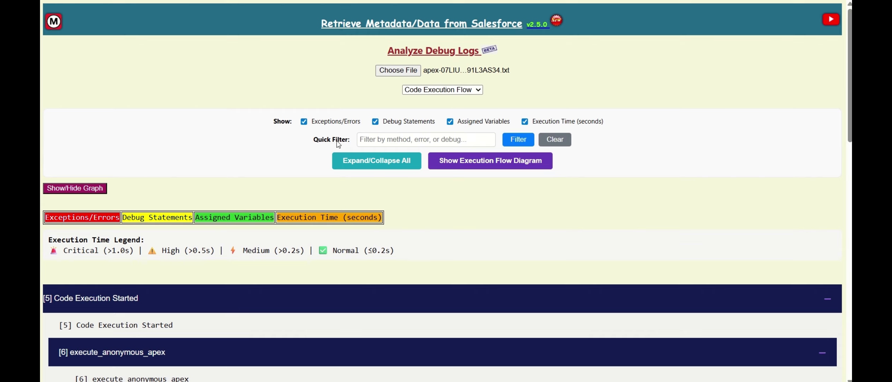
# Step: Try the Exceptions/Errors display option and examine the expanded execution flow for matching entries
pyautogui.scroll(-2, 281, 202)
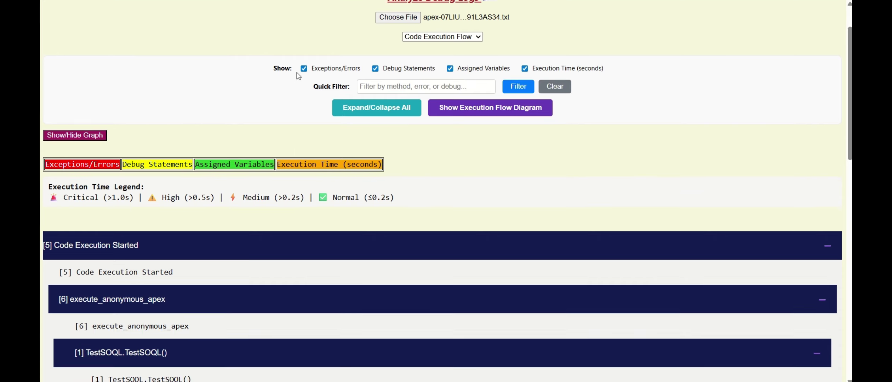
pyautogui.click(306, 69)
pyautogui.scroll(-5, 426, 281)
pyautogui.scroll(-10, 426, 280)
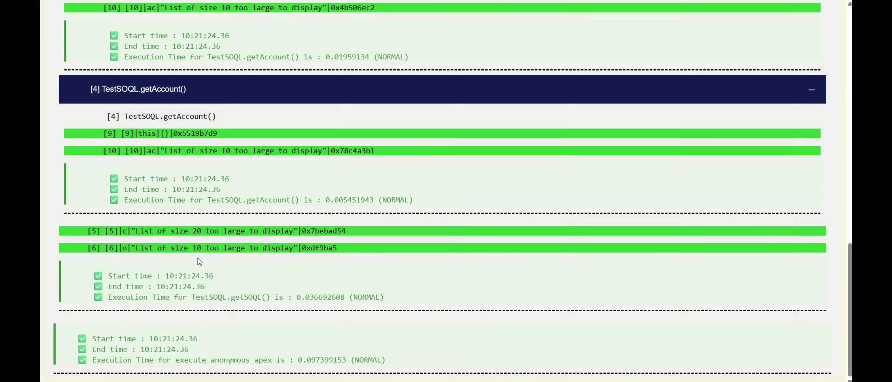
pyautogui.scroll(6, 309, 276)
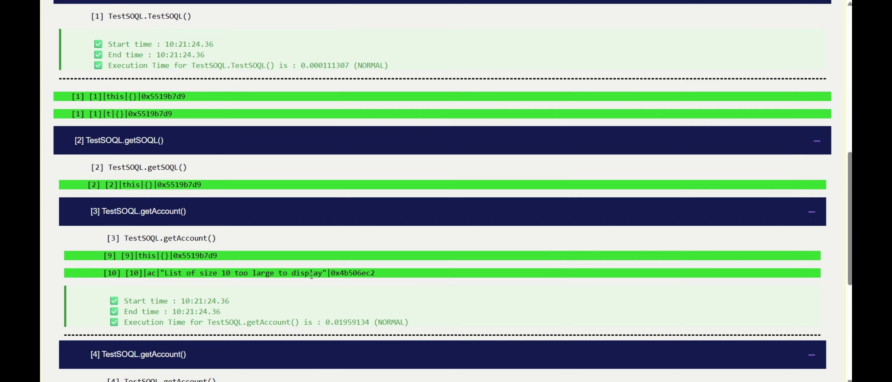
pyautogui.scroll(6, 312, 275)
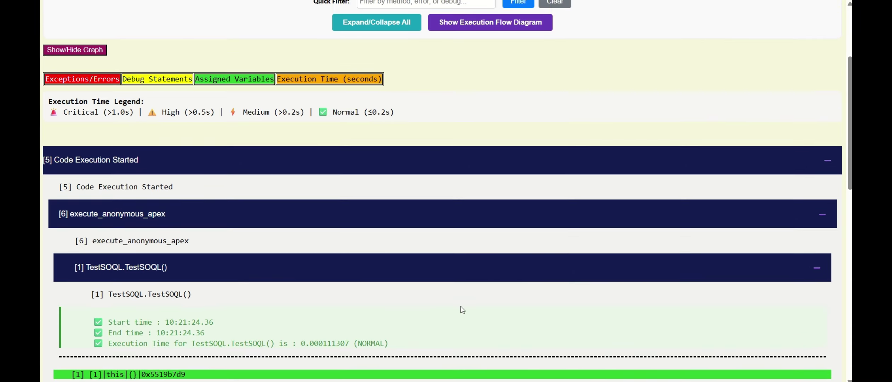
pyautogui.scroll(1, 460, 307)
pyautogui.scroll(-4, 179, 270)
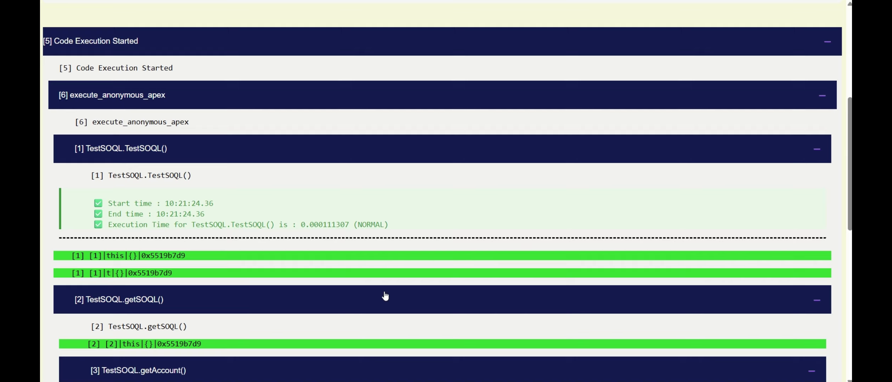
# Step: Hide the Assigned Variables entries from the code execution flow
pyautogui.scroll(4, 417, 301)
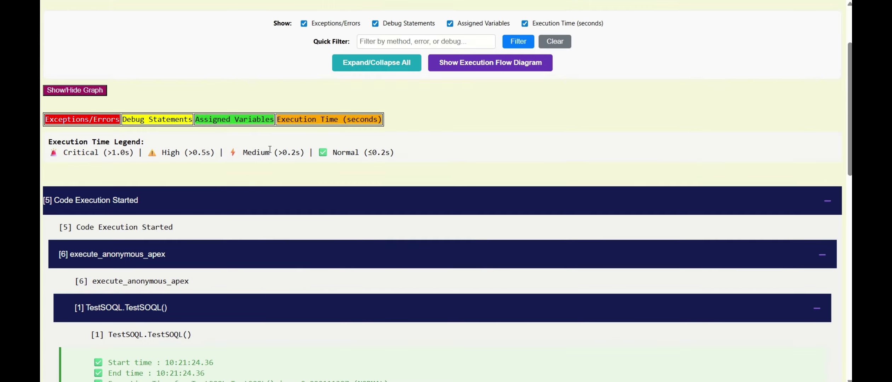
pyautogui.moveTo(196, 120); pyautogui.dragTo(276, 121)
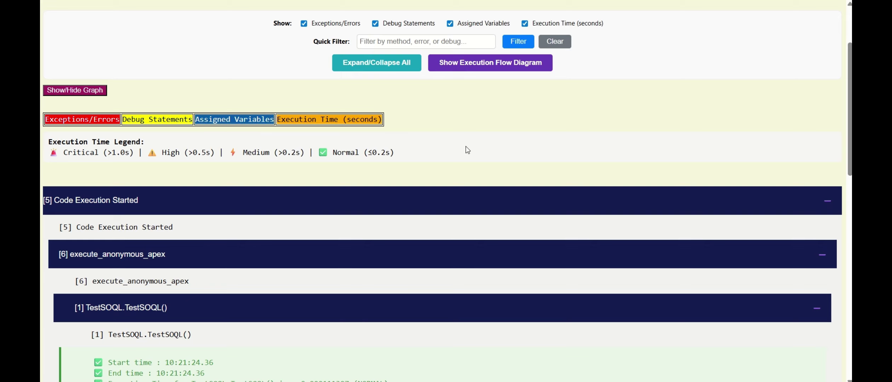
pyautogui.click(478, 163)
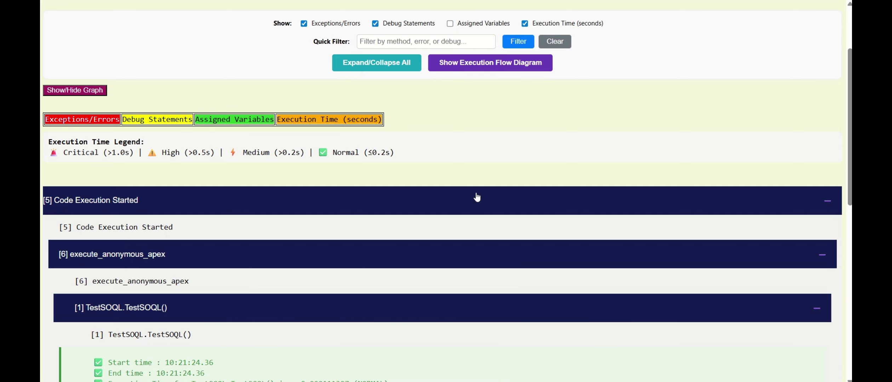
# Step: Hide the Execution Time entries from the code execution flow and examine the remaining method blocks
pyautogui.scroll(-10, 474, 212)
pyautogui.scroll(-1, 180, 255)
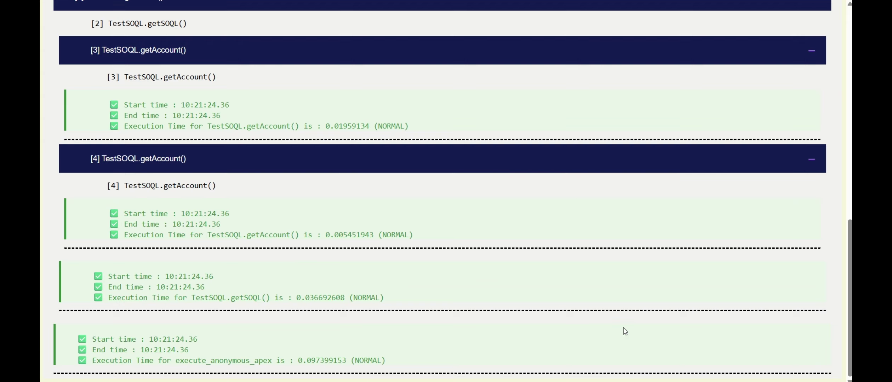
pyautogui.scroll(15, 626, 331)
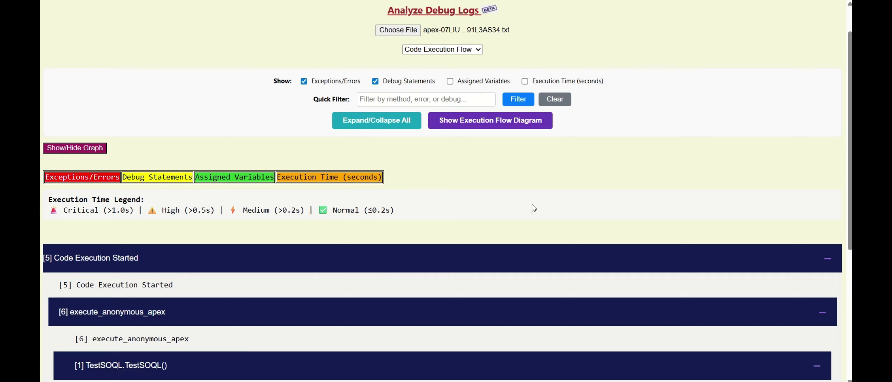
pyautogui.scroll(-5, 511, 295)
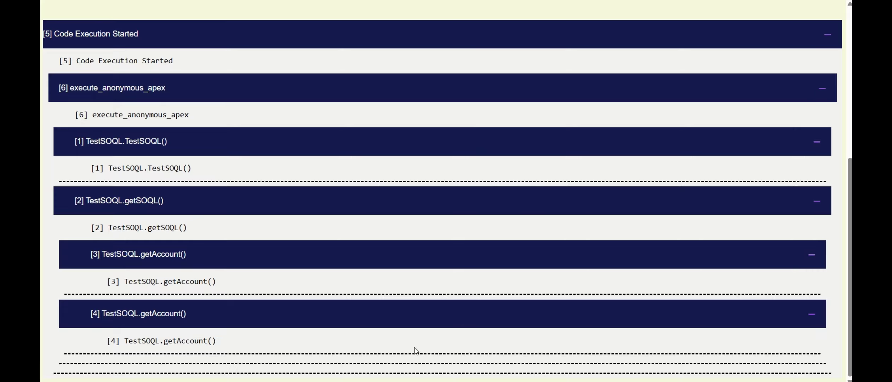
pyautogui.scroll(6, 518, 337)
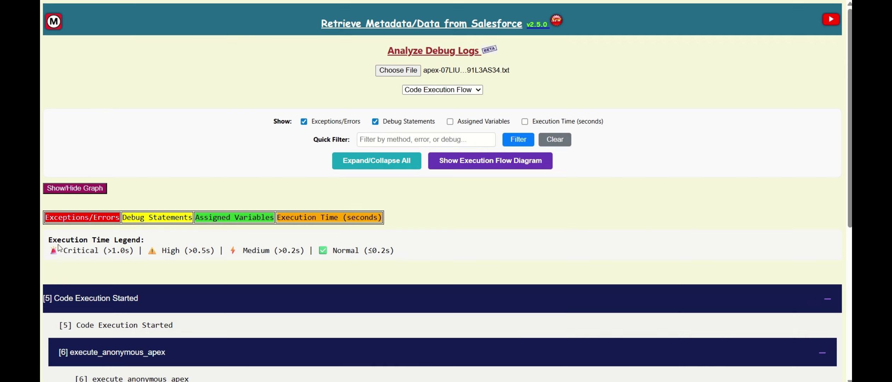
# Step: Show the Execution Time entries again in the code execution flow
pyautogui.moveTo(52, 240); pyautogui.dragTo(144, 243)
pyautogui.click(176, 248)
pyautogui.click(526, 125)
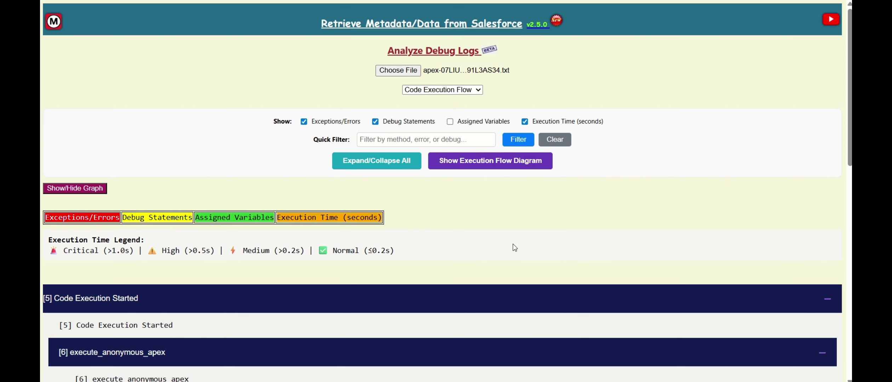
# Step: Compare the execution times of the TestSOQL method blocks with the Normal level in the Execution Time Legend
pyautogui.scroll(-10, 513, 247)
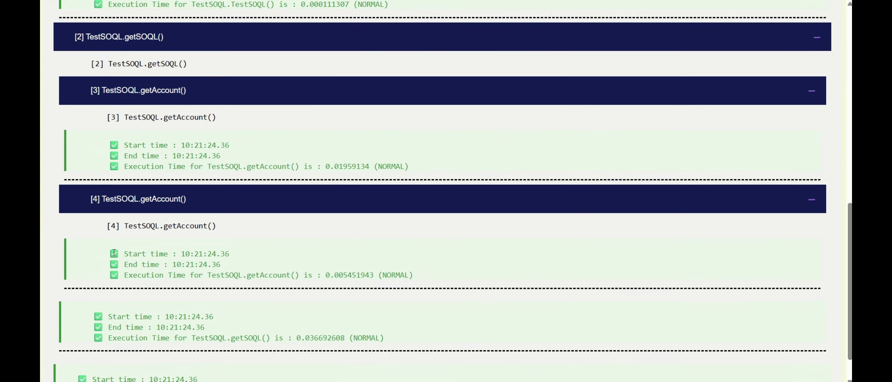
pyautogui.scroll(-1, 138, 323)
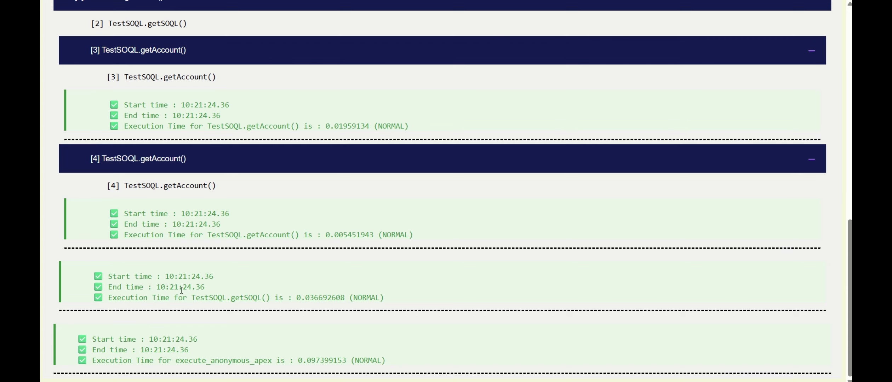
pyautogui.scroll(5, 182, 290)
pyautogui.scroll(5, 182, 291)
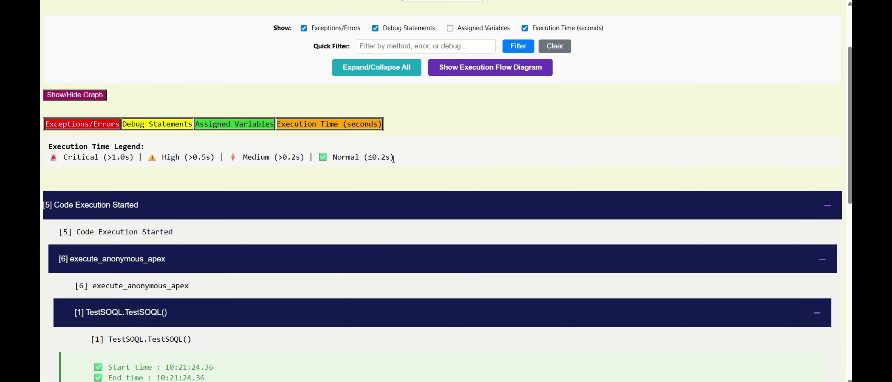
pyautogui.moveTo(393, 159); pyautogui.dragTo(329, 161)
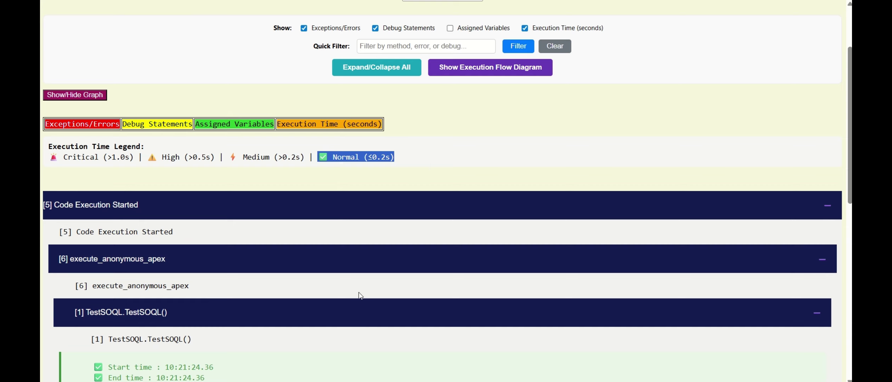
pyautogui.scroll(-10, 319, 155)
pyautogui.scroll(15, 354, 149)
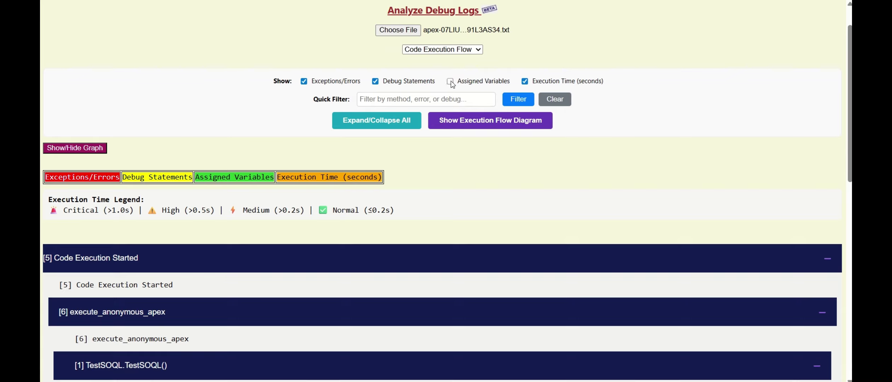
# Step: Show the Assigned Variables entries again and review them in the nested TestSOQL method blocks
pyautogui.click(450, 82)
pyautogui.scroll(-5, 540, 236)
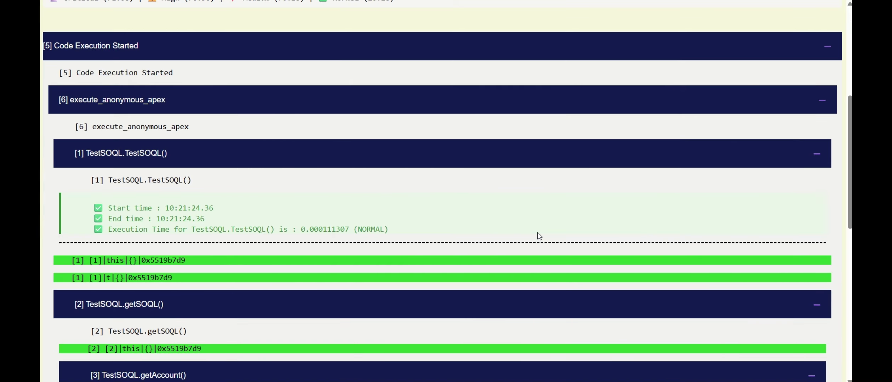
pyautogui.scroll(-4, 540, 236)
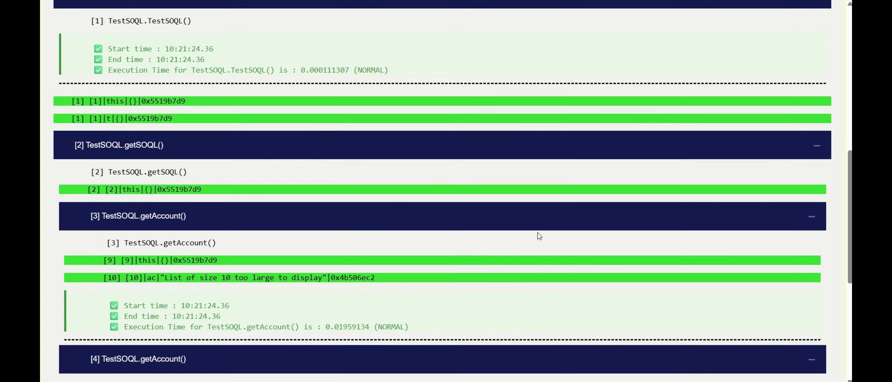
pyautogui.scroll(-3, 539, 236)
pyautogui.scroll(7, 538, 233)
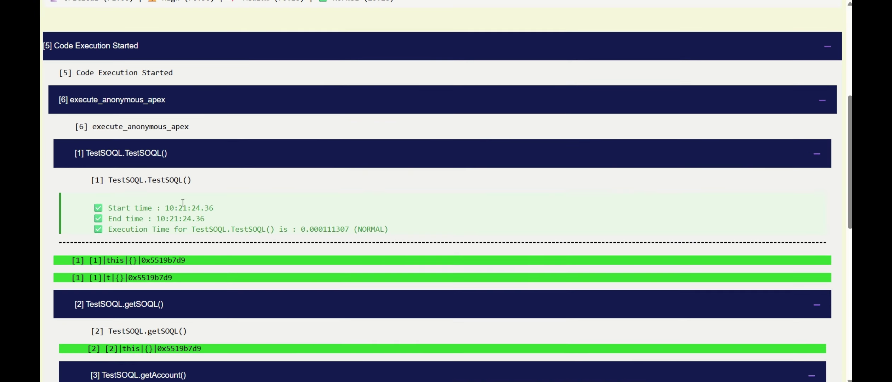
# Step: Filter the code execution flow by the copied method name TestSOQL.TestSOQL() and review the matching block
pyautogui.moveTo(109, 181); pyautogui.dragTo(193, 178)
pyautogui.hotkey('ctrl', 'c')
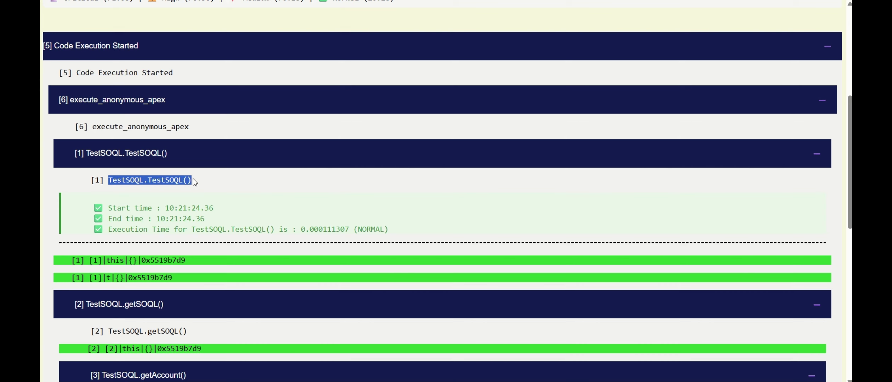
pyautogui.scroll(7, 440, 198)
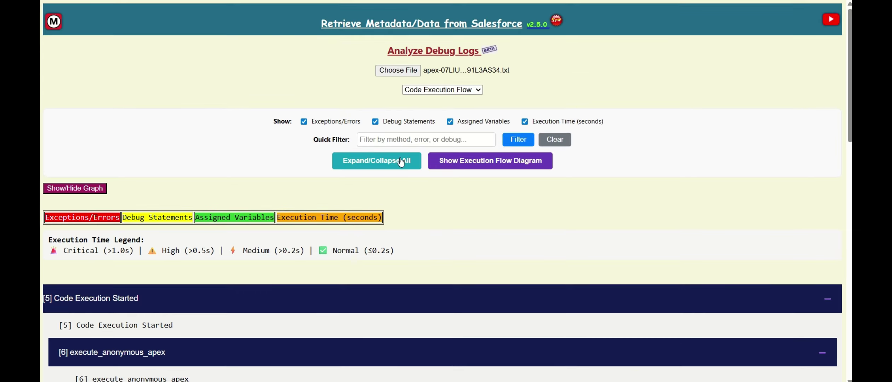
pyautogui.click(381, 139)
pyautogui.hotkey('ctrl', 'v')
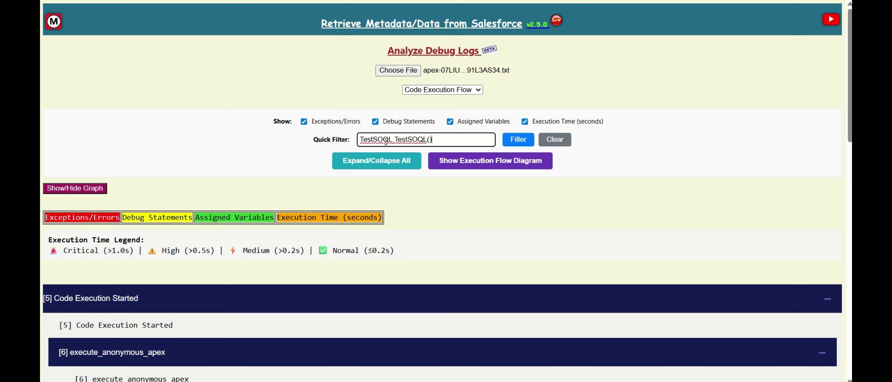
pyautogui.click(517, 141)
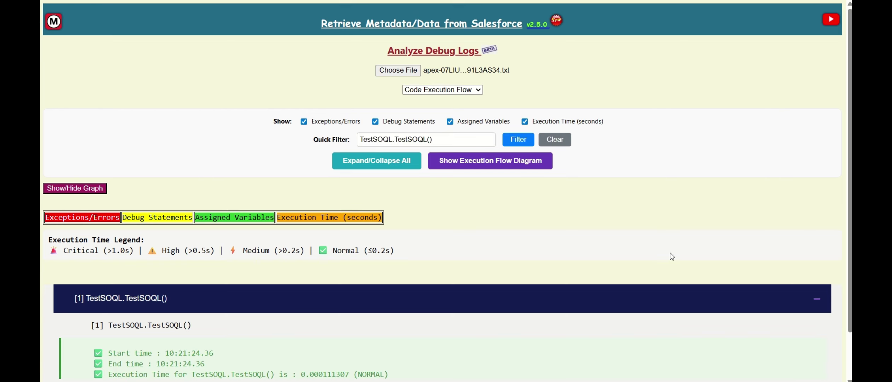
pyautogui.scroll(-2, 672, 253)
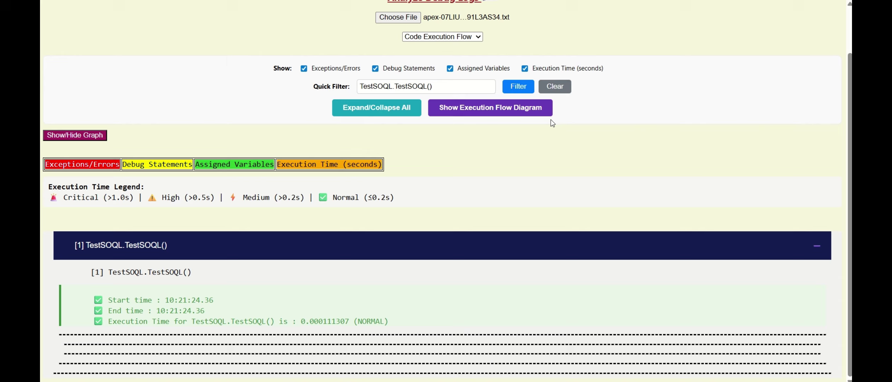
# Step: Clear the quick filter and expand all blocks of the full code execution flow
pyautogui.click(562, 88)
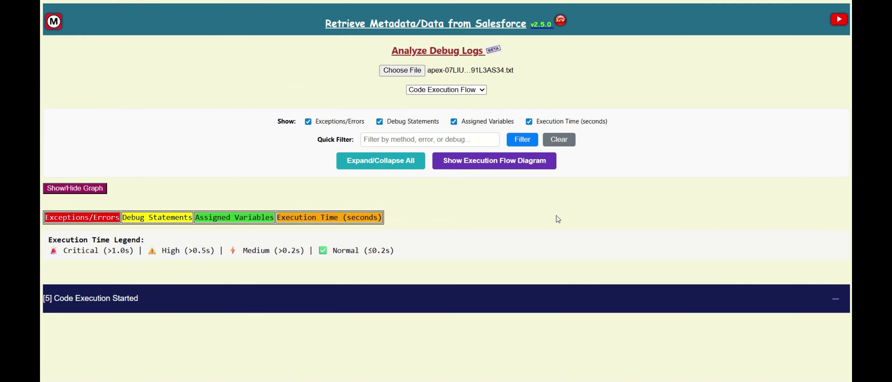
pyautogui.click(381, 164)
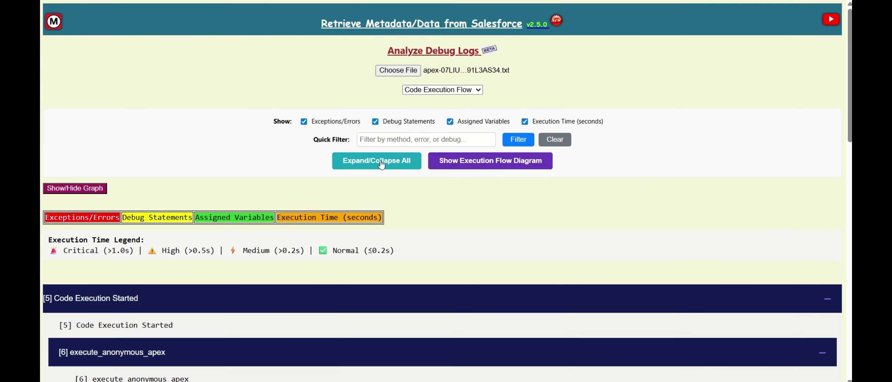
pyautogui.scroll(-15, 496, 322)
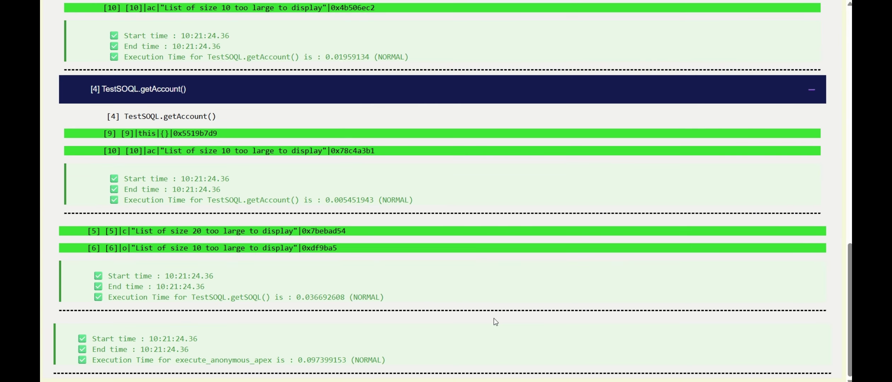
pyautogui.scroll(15, 495, 319)
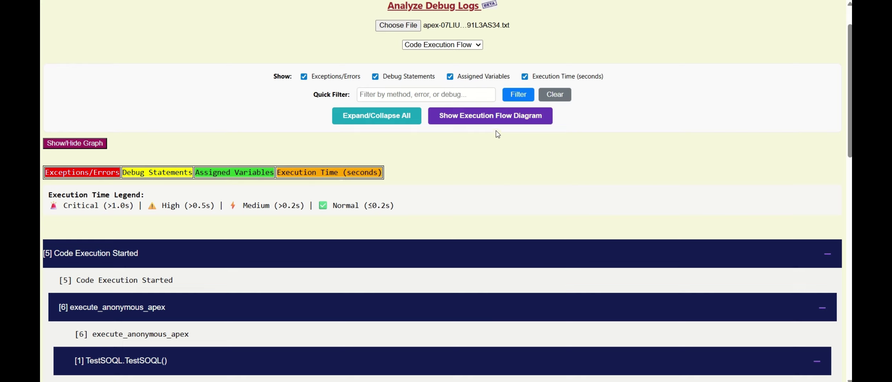
# Step: Open the execution flow diagram and try out its zooming, panning and view reset
pyautogui.click(480, 117)
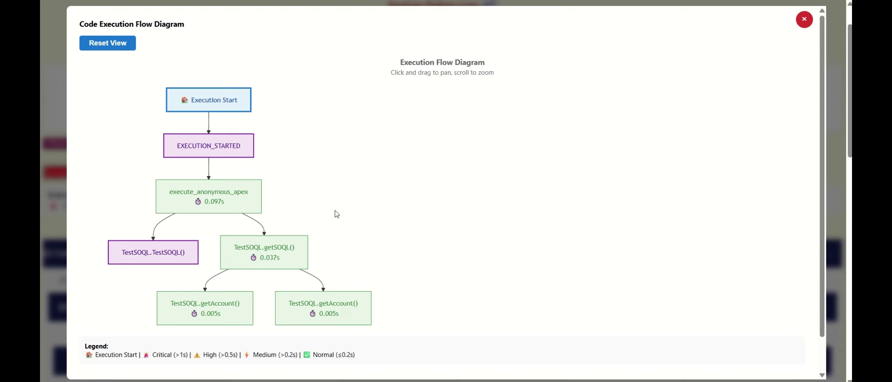
pyautogui.scroll(-5, 336, 211)
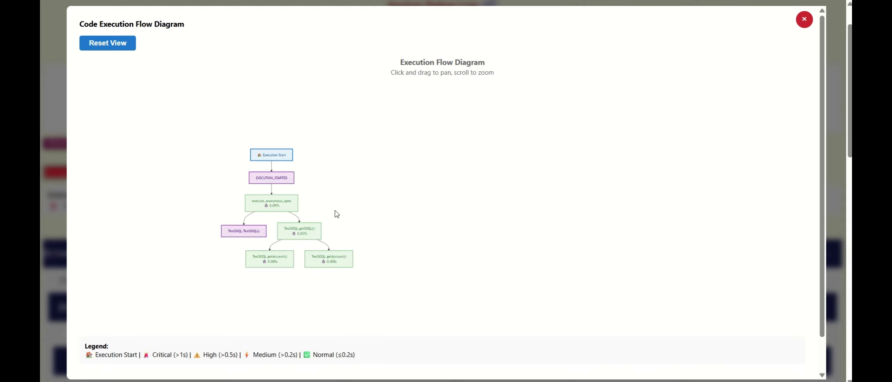
pyautogui.scroll(8, 335, 211)
pyautogui.moveTo(178, 198); pyautogui.dragTo(423, 199)
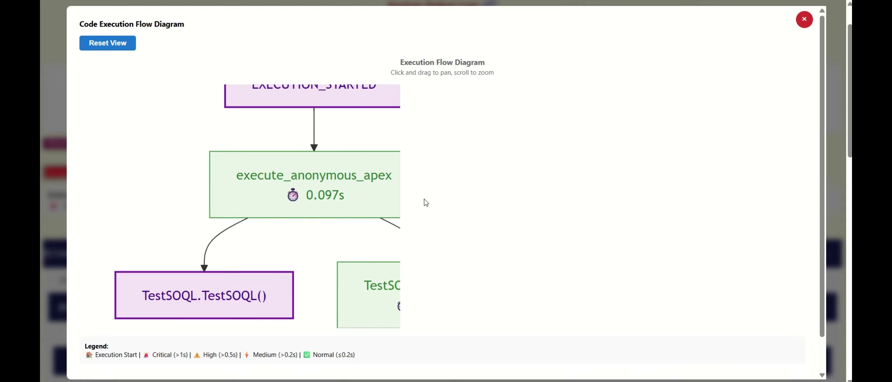
pyautogui.moveTo(227, 207); pyautogui.dragTo(104, 203)
pyautogui.moveTo(201, 114); pyautogui.dragTo(231, 245)
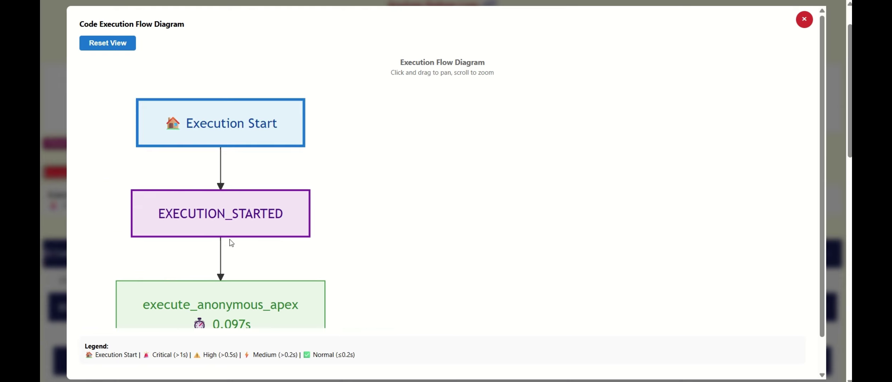
pyautogui.click(106, 47)
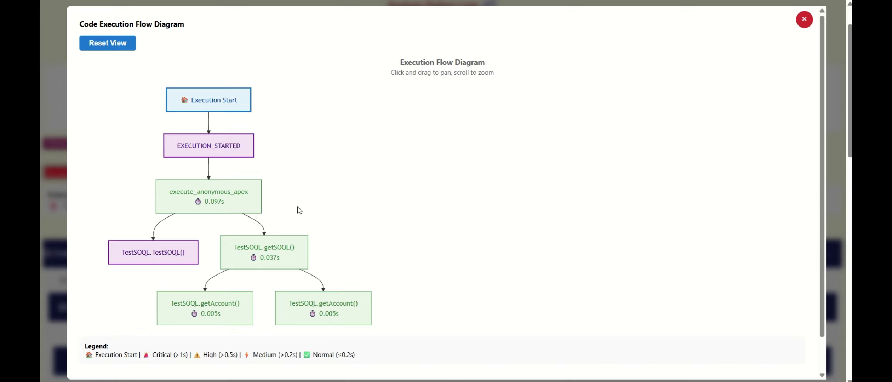